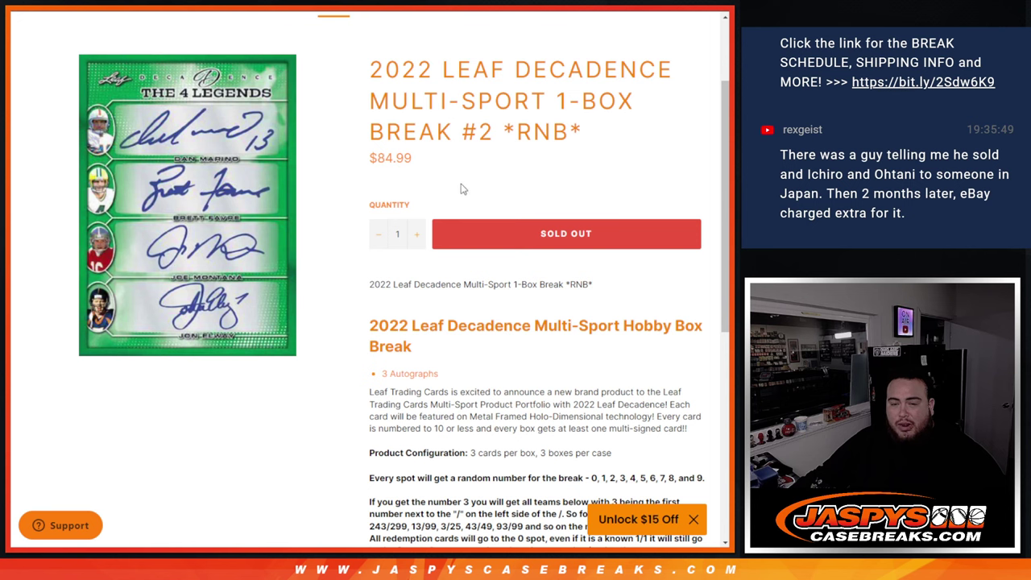
Roll two dice on Random.org's Dice Roller, getting 1 and 6.
scroll(474, 247, "down", 1)
scroll(475, 247, "up", 1)
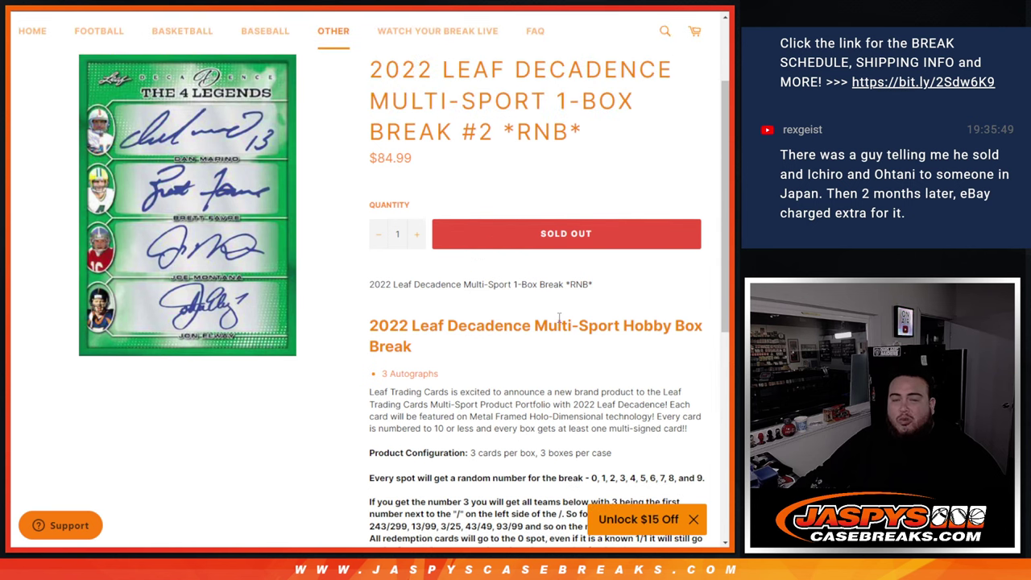
scroll(559, 317, "down", 3)
mouse_move(401, 313)
left_mouse_down()
mouse_move(524, 316)
mouse_move(701, 371)
left_mouse_up()
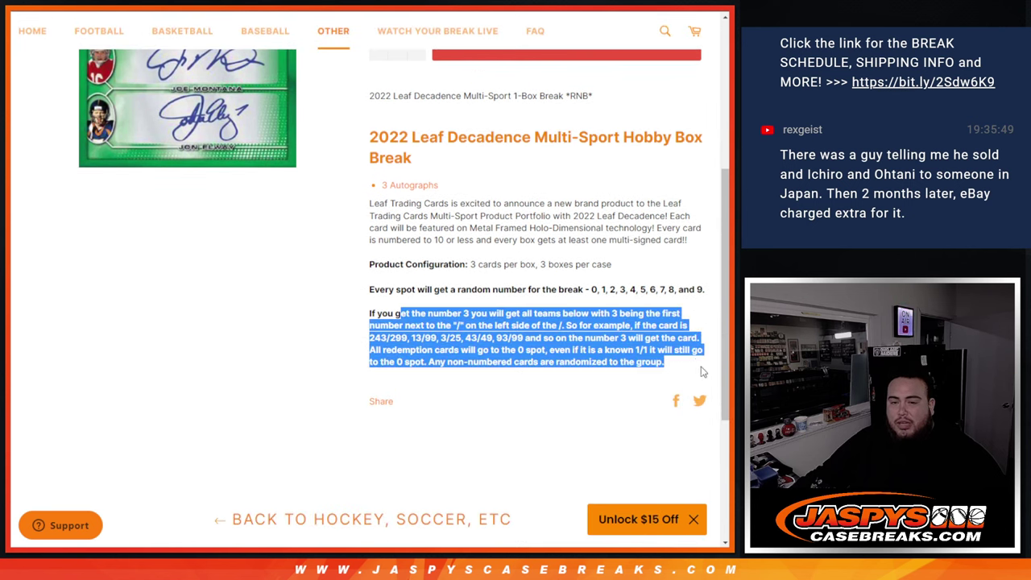
left_click(691, 375)
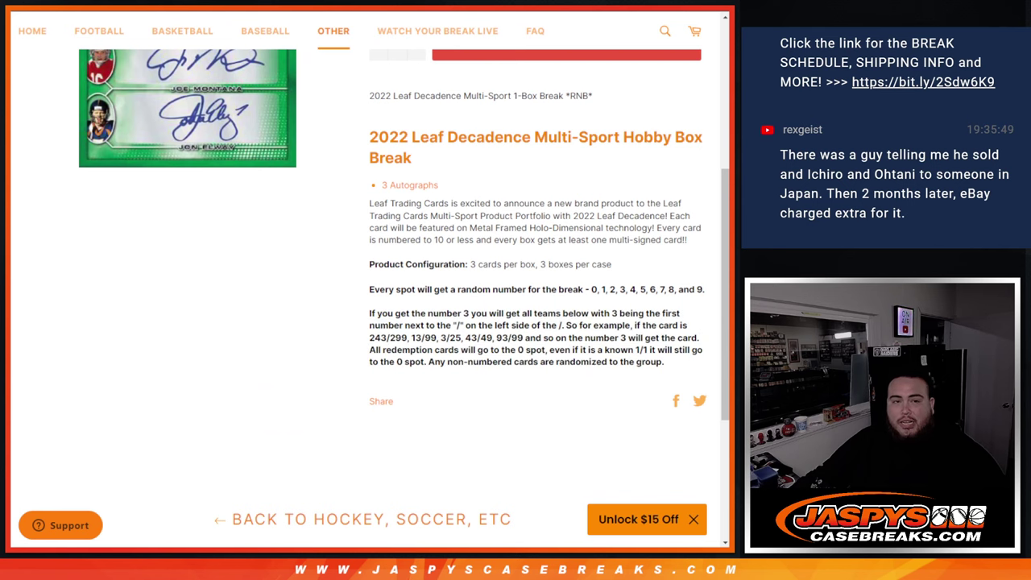
key("ctrl+Tab")
key("ctrl+Tab")
key("ctrl+Tab")
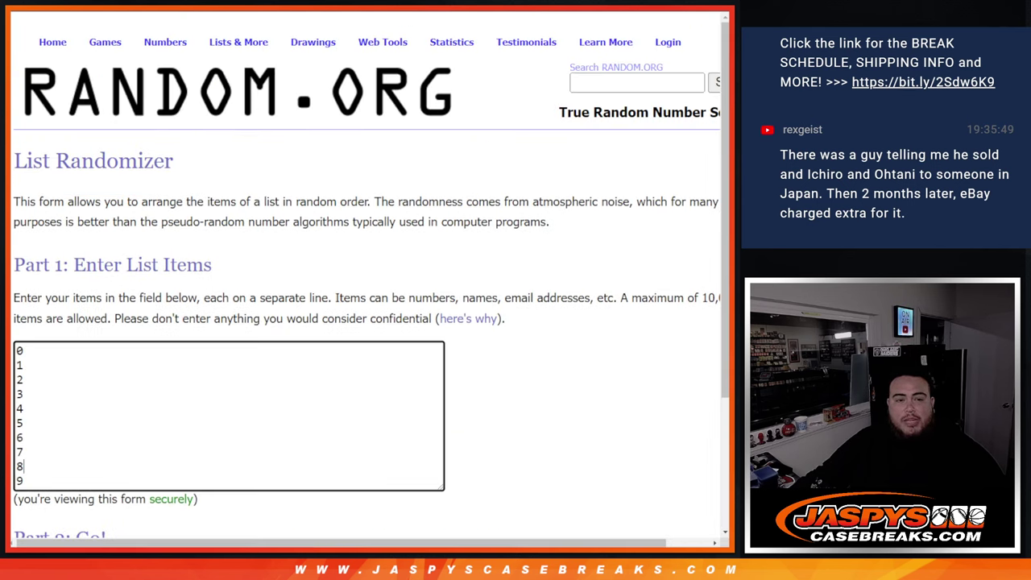
key("ctrl+Tab")
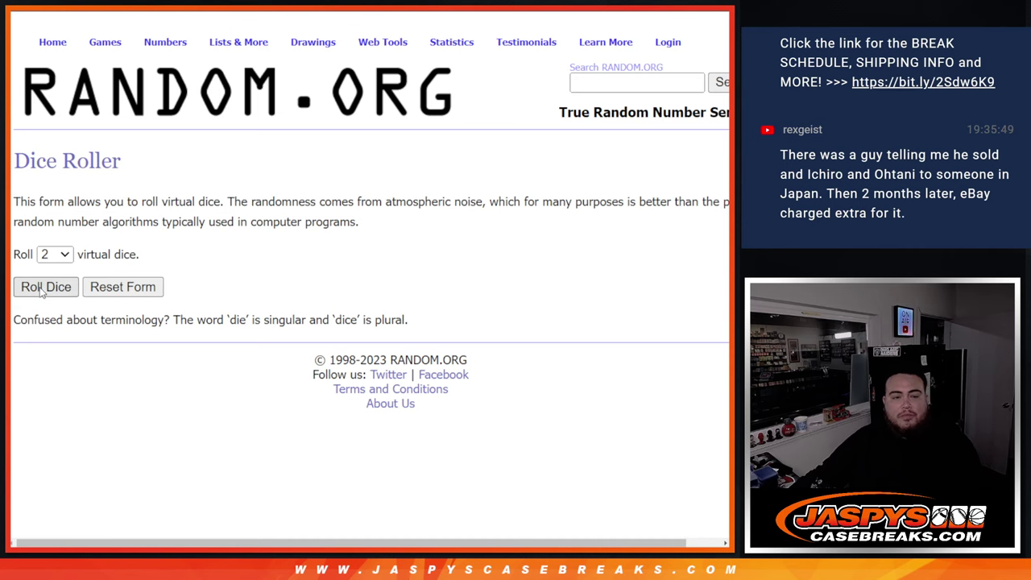
left_click(49, 287)
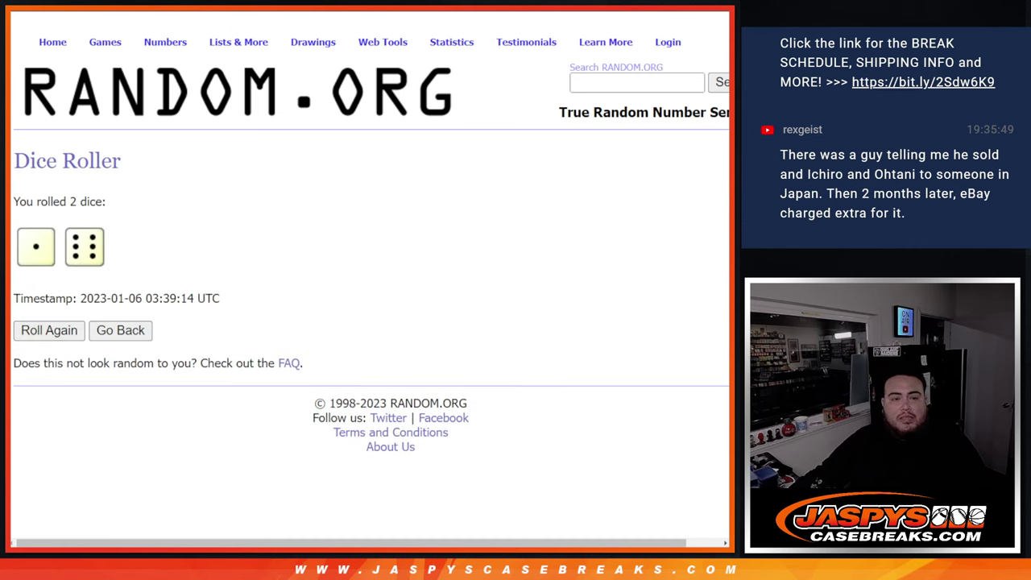
Randomize the ten-name list on the List Randomizer seven times.
key("ctrl+Tab")
left_click(41, 427)
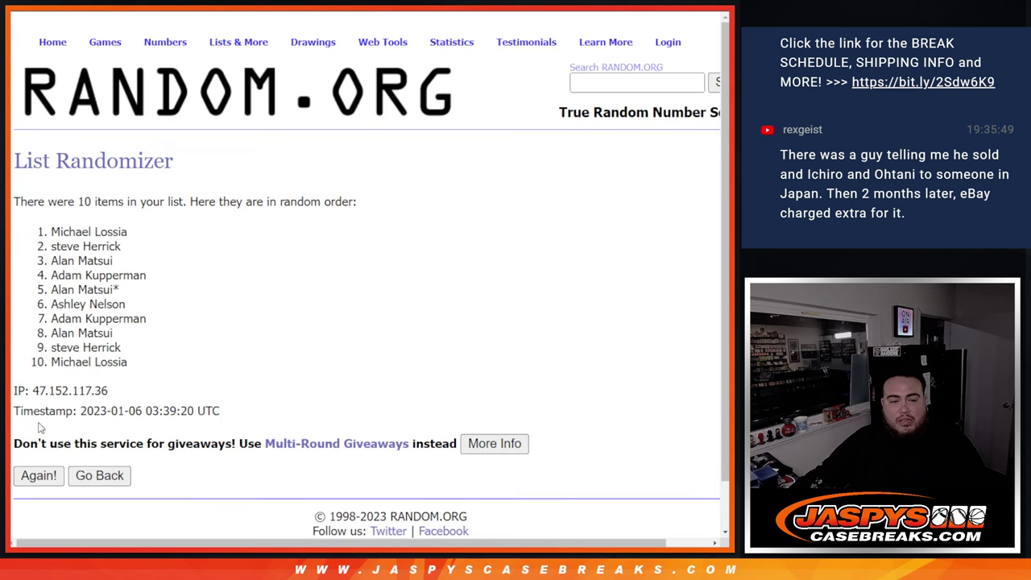
left_click(39, 476)
left_click(36, 513)
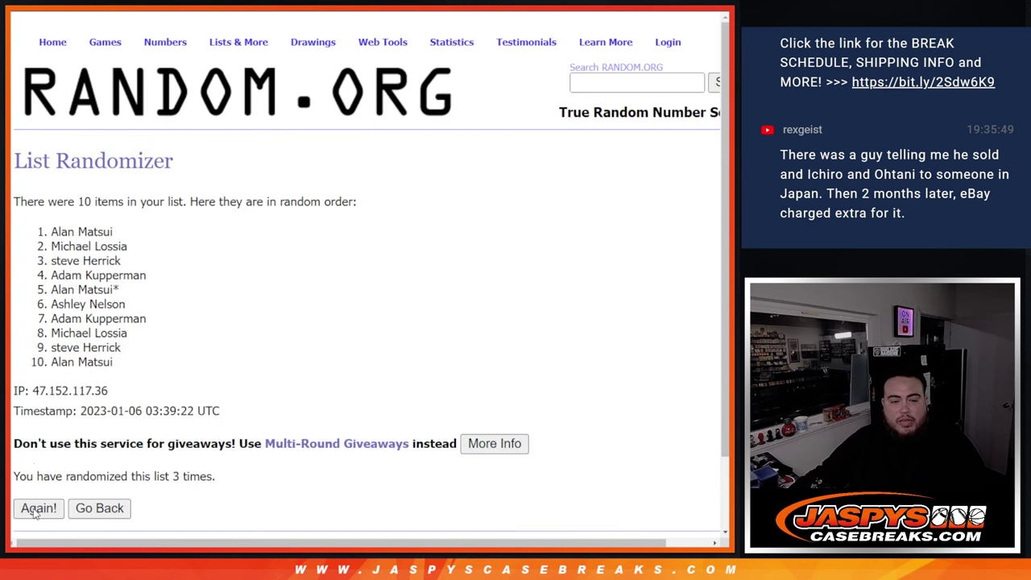
left_click(36, 513)
left_click(36, 514)
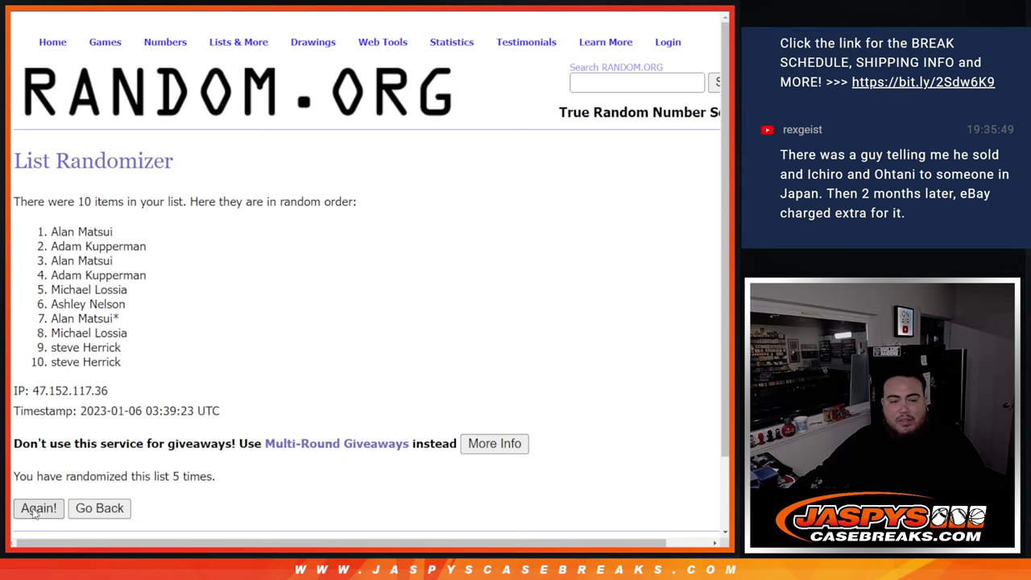
left_click(35, 513)
left_click(35, 512)
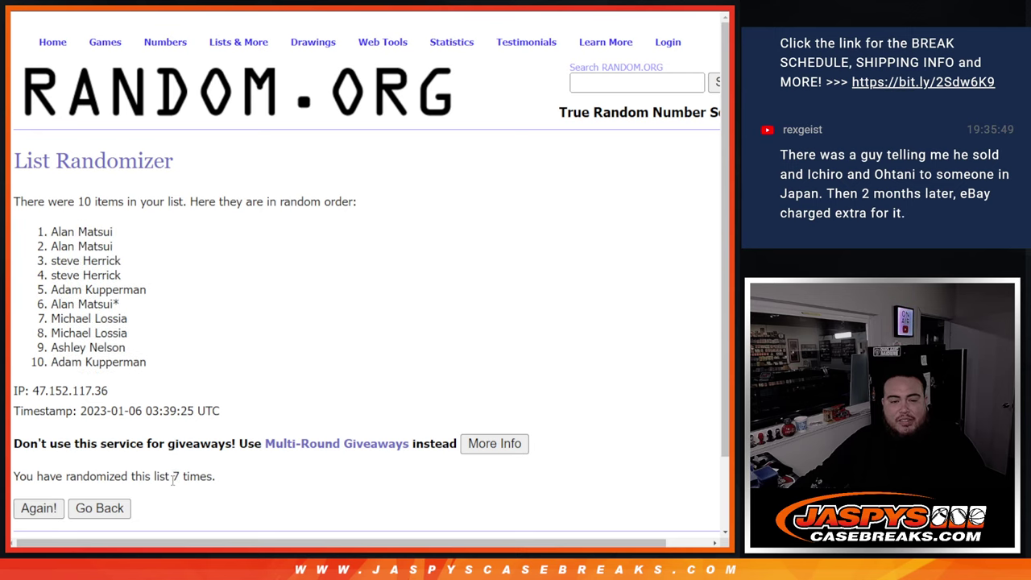
left_click_drag(171, 477, 272, 457)
key("ctrl+Tab")
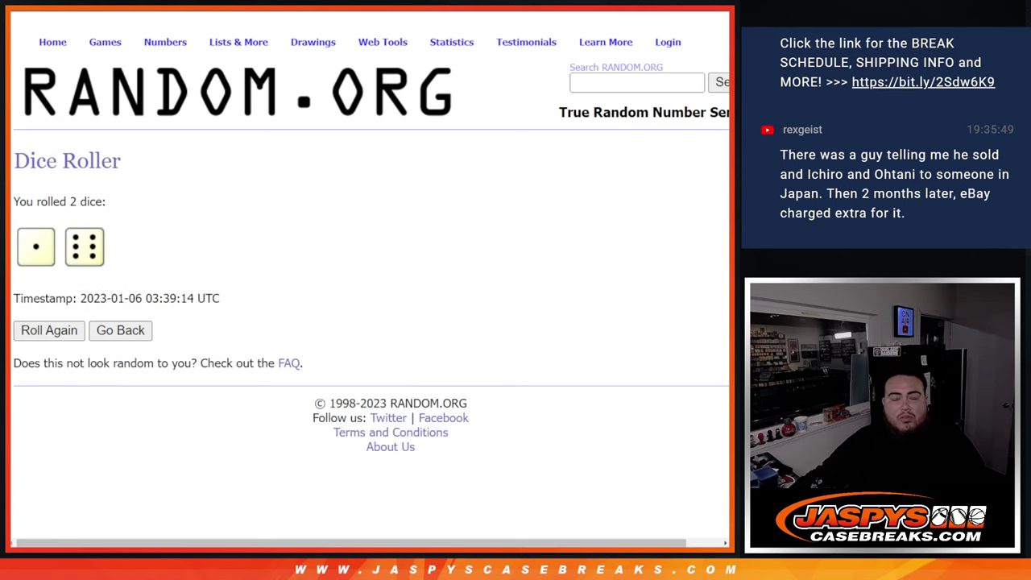
key("ctrl+Tab")
Copy the ten randomized names into cells A1:A10 of the untitled spreadsheet.
mouse_move(29, 226)
left_mouse_down()
mouse_move(142, 230)
mouse_move(166, 361)
left_mouse_up()
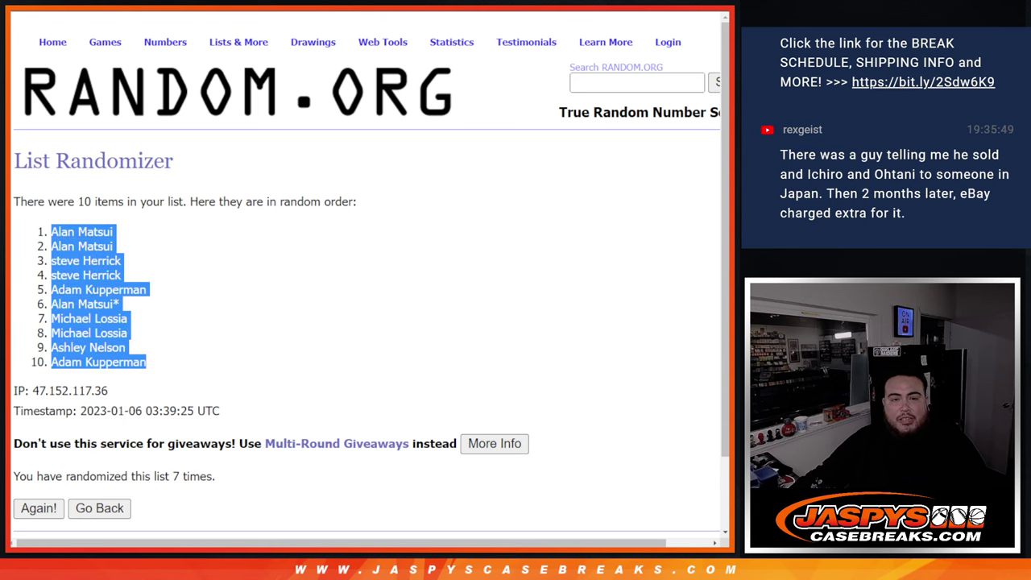
key("ctrl+c")
key("alt+Tab")
key("ctrl+v")
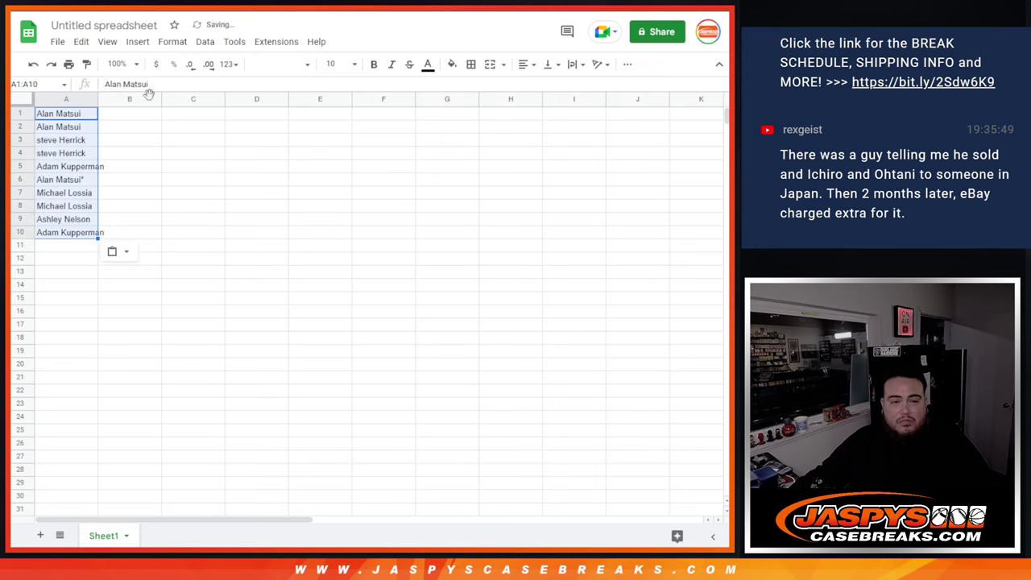
key("alt+Tab")
key("alt+Tab")
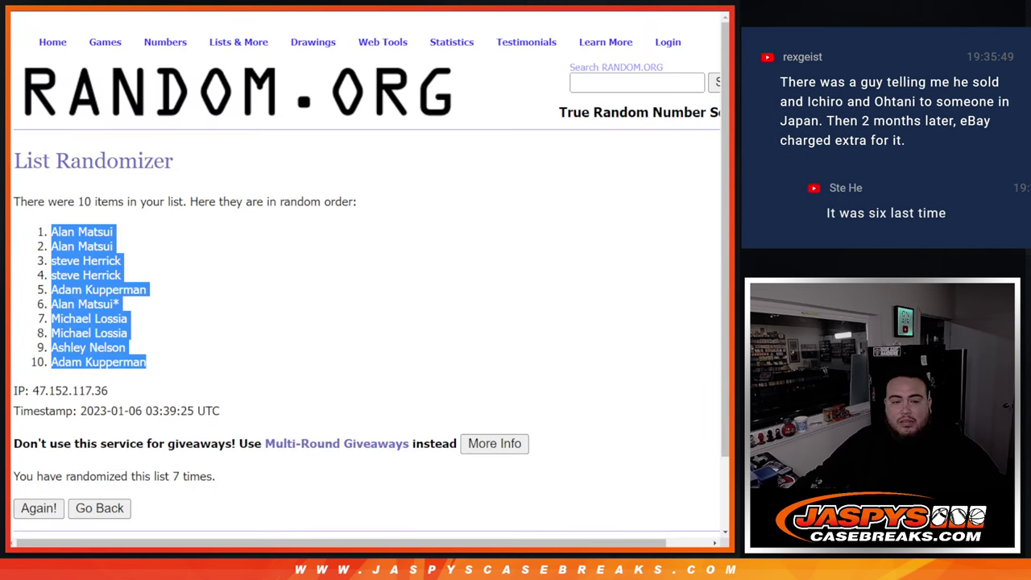
key("alt+Tab")
key("alt+Tab")
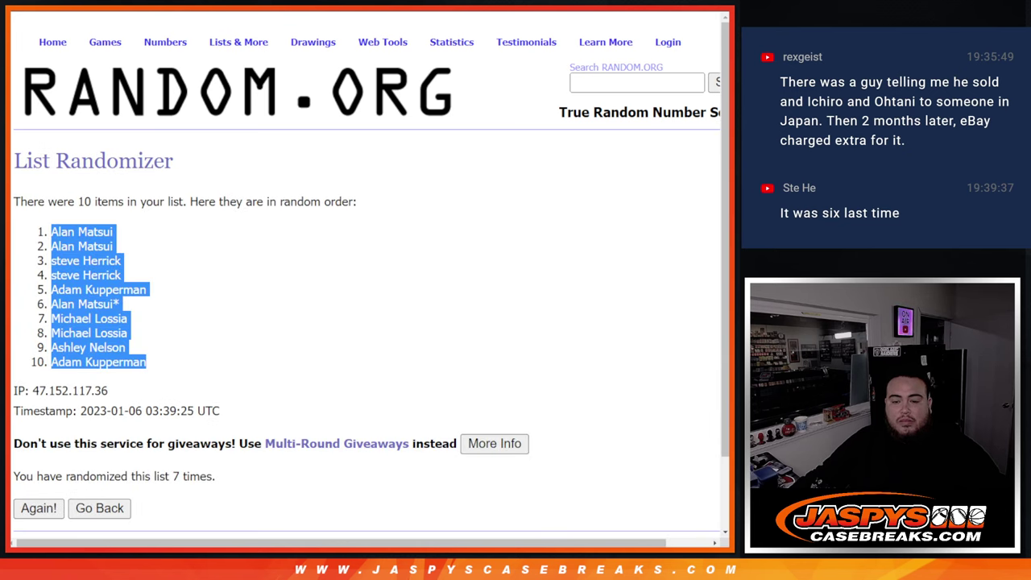
key("alt+Tab")
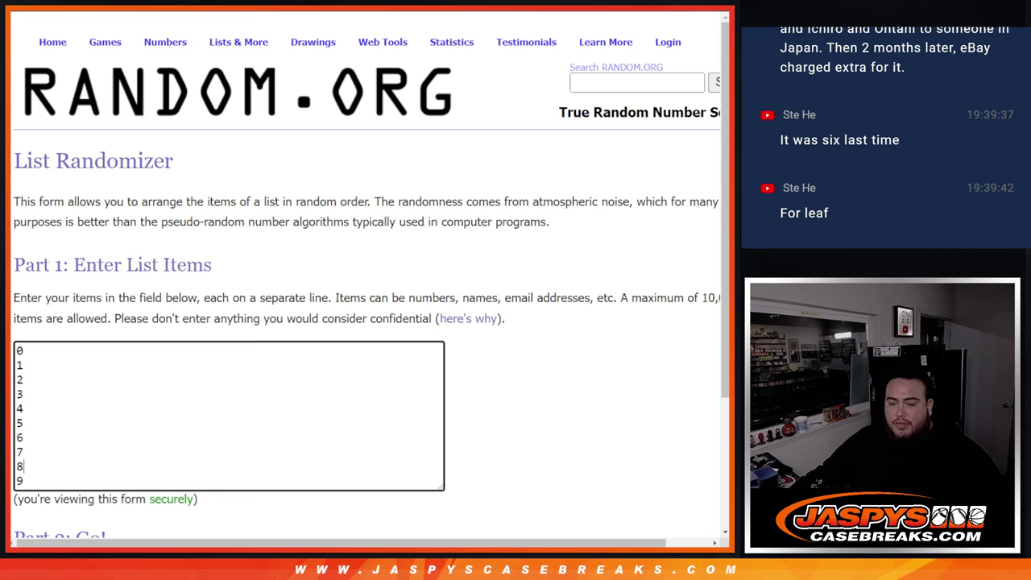
key("ctrl+Tab")
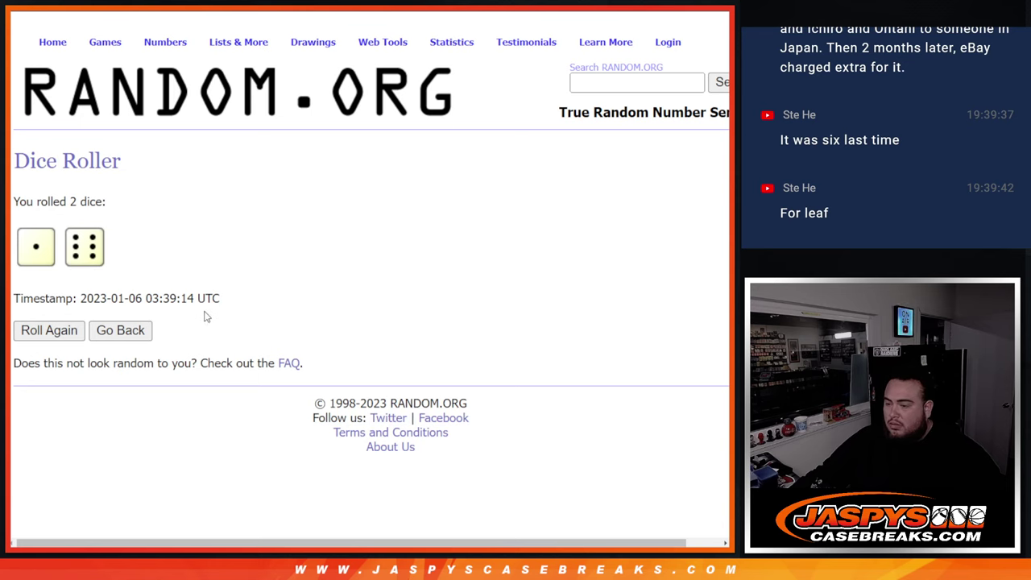
Randomize the 0–9 list seven times, ending 3, 1, 7, 0, 2, 8, 6, 4, 9, 5.
key("ctrl+Tab")
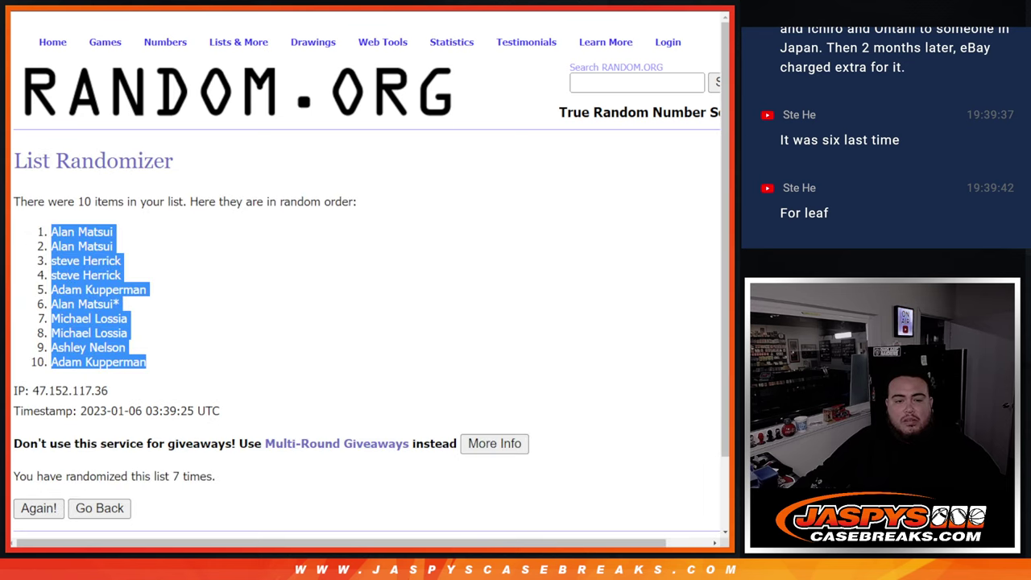
key("ctrl+Tab")
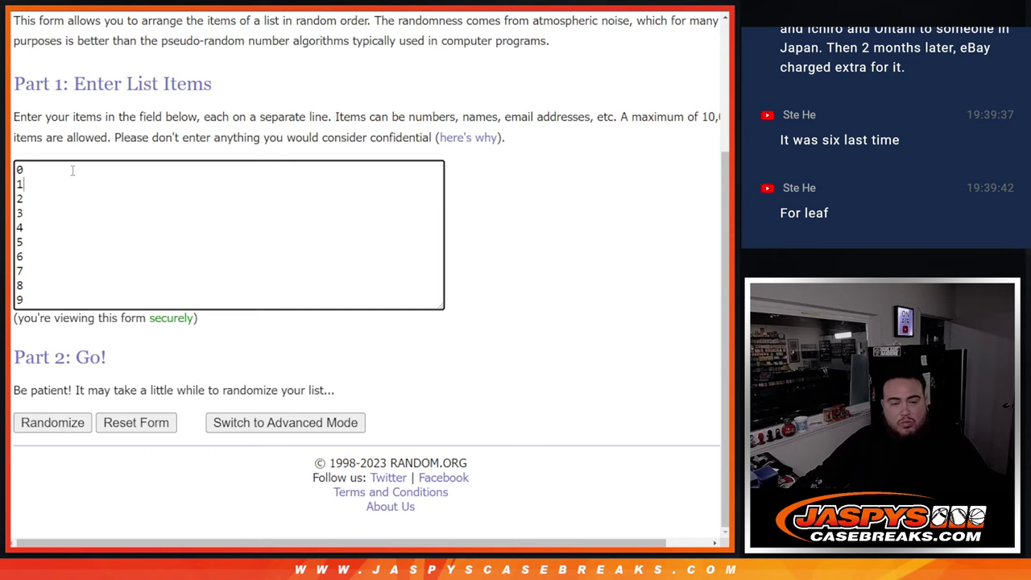
key("Down")
key("Down")
key("Down")
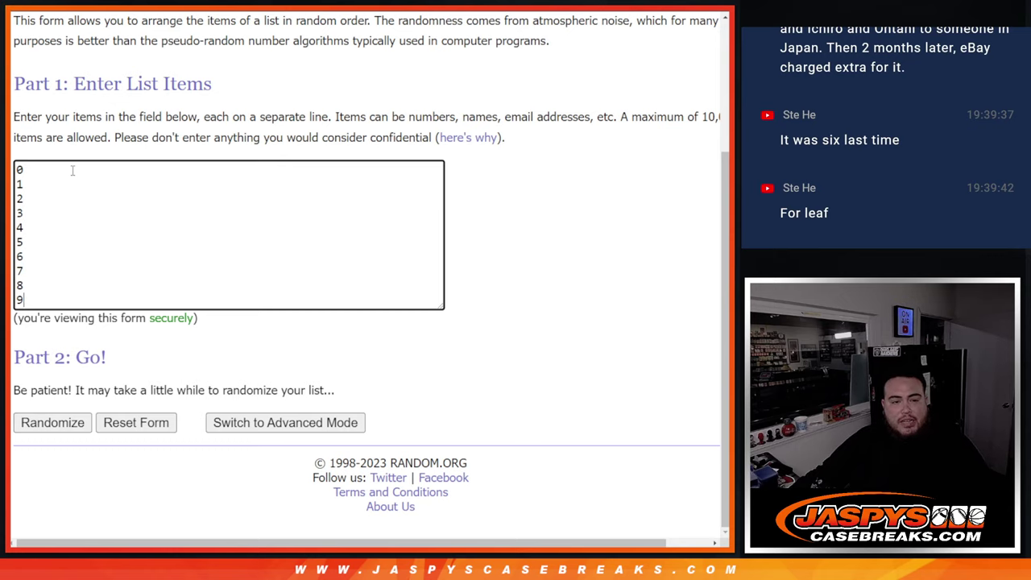
left_click(57, 427)
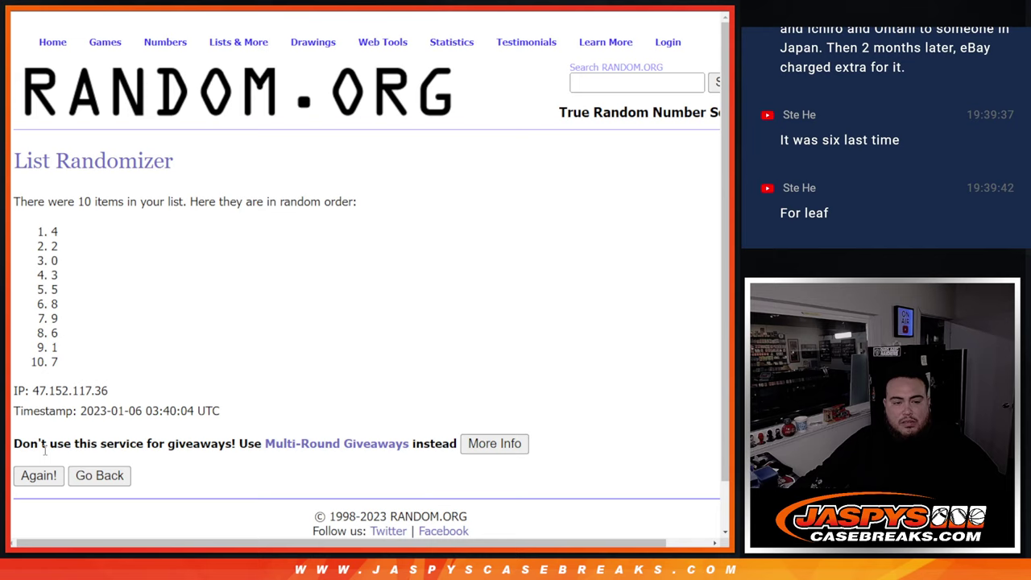
left_click(40, 509)
left_click(39, 514)
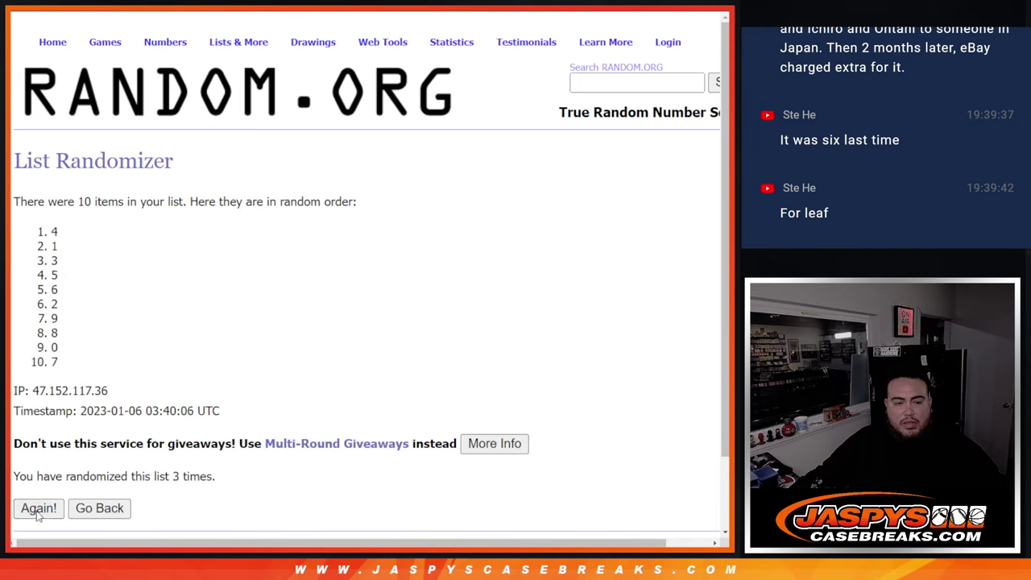
left_click(38, 514)
left_click(38, 514)
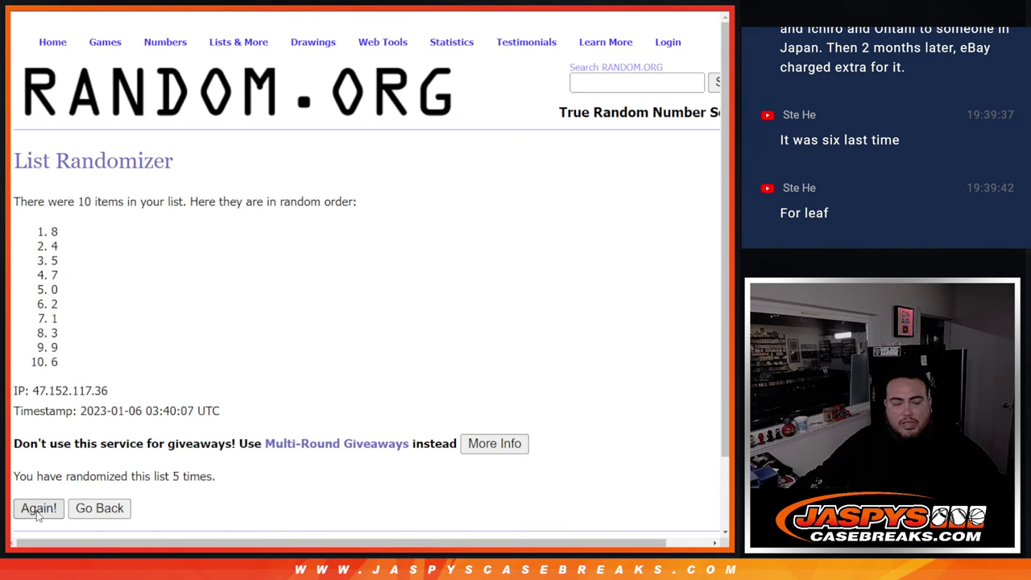
left_click(39, 514)
left_click(39, 514)
left_click_drag(170, 477, 292, 478)
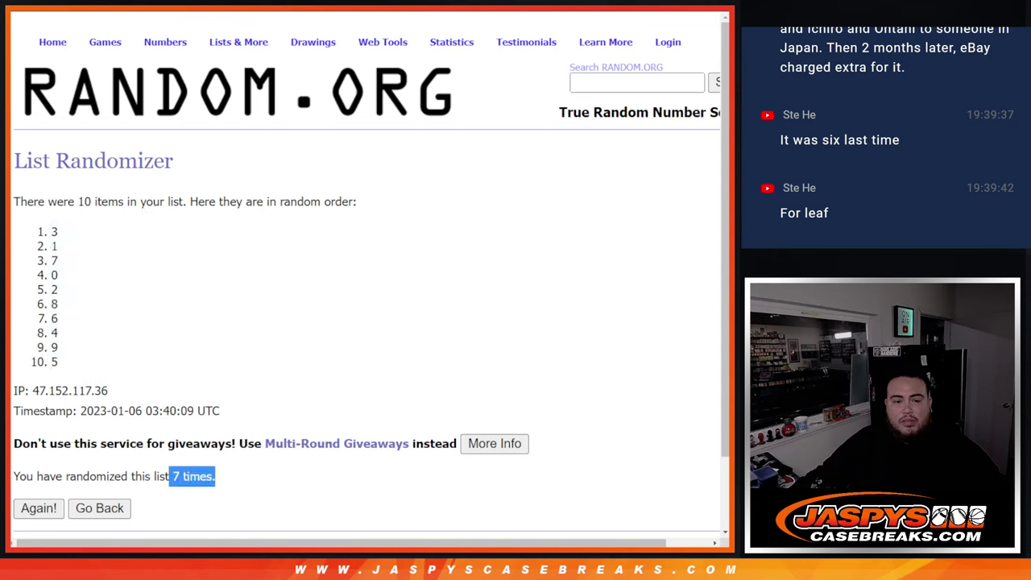
Select the ten shuffled numbers and target cell B1 in the spreadsheet.
left_click(48, 233)
mouse_move(49, 233)
left_mouse_down()
mouse_move(89, 260)
mouse_move(92, 376)
mouse_move(92, 366)
left_mouse_up()
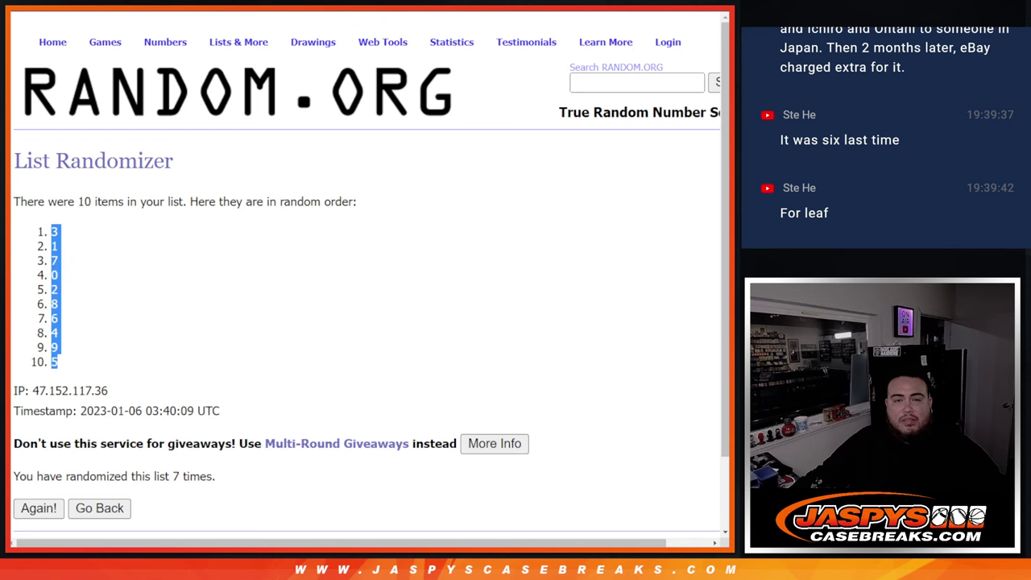
left_click(286, 79)
left_click(129, 116)
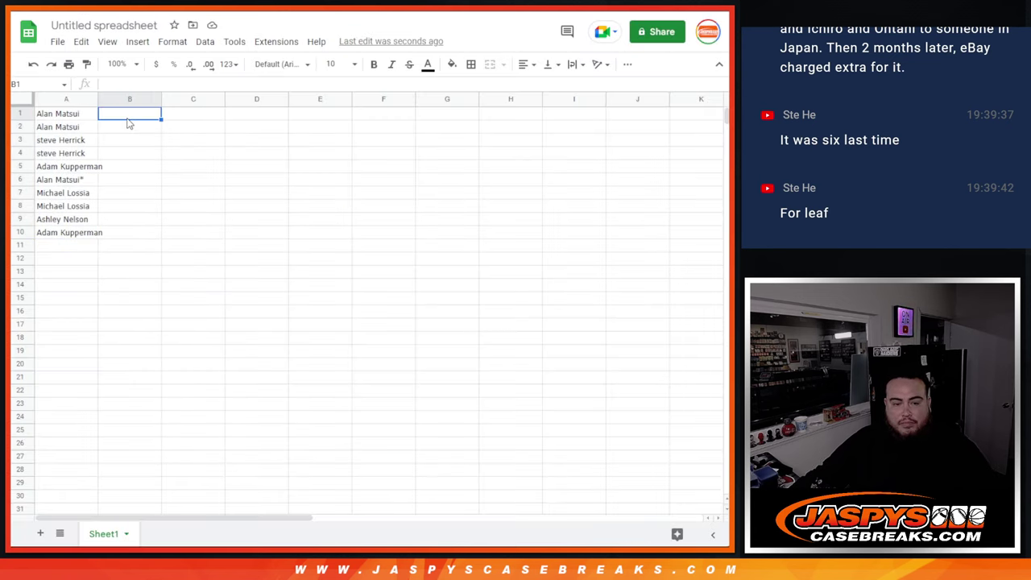
Paste the numbers into B1:B10, make all text size 24, and autofit column A.
key("ctrl+v")
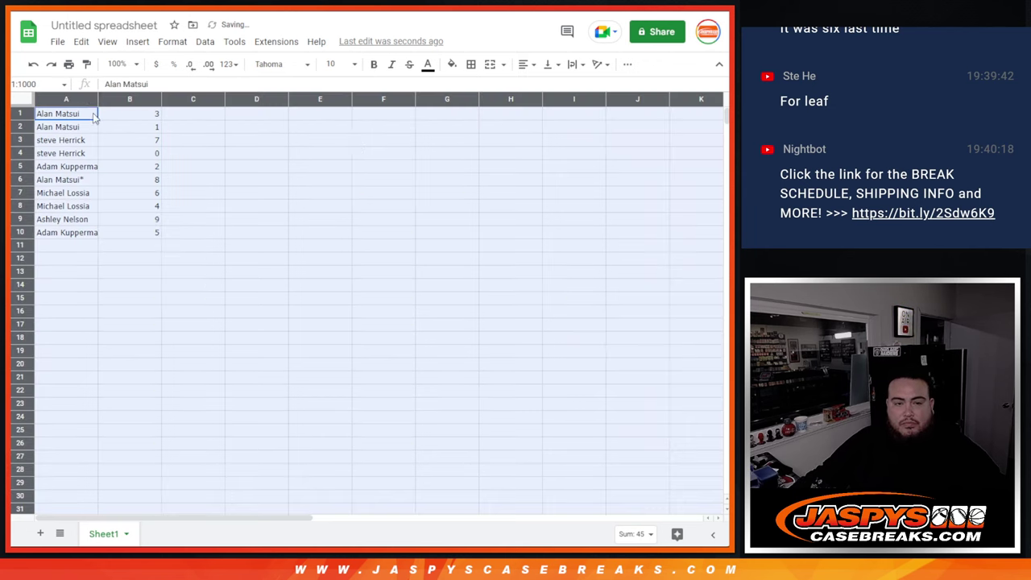
left_click(13, 98)
left_click(342, 64)
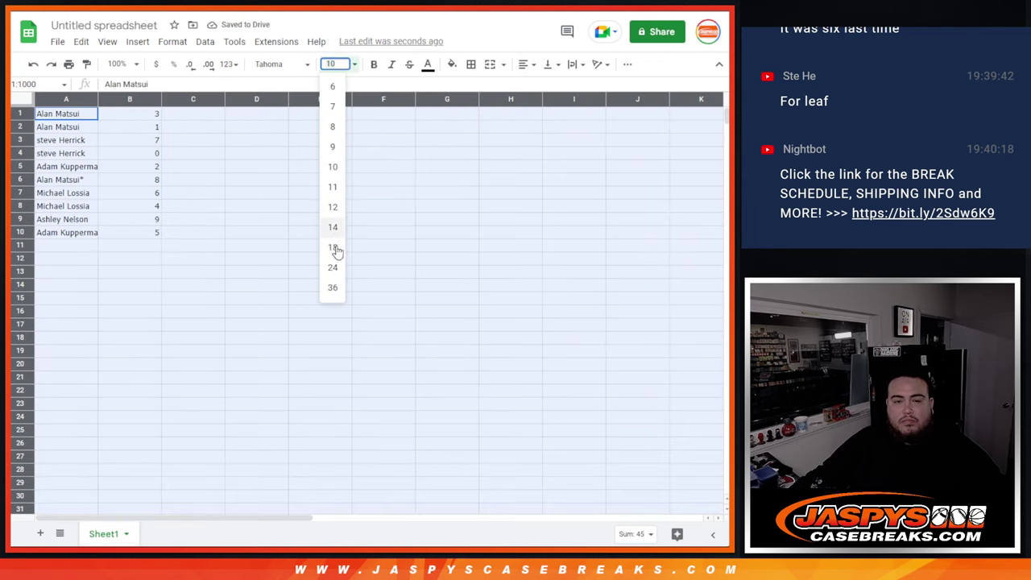
left_click(332, 252)
left_click(331, 64)
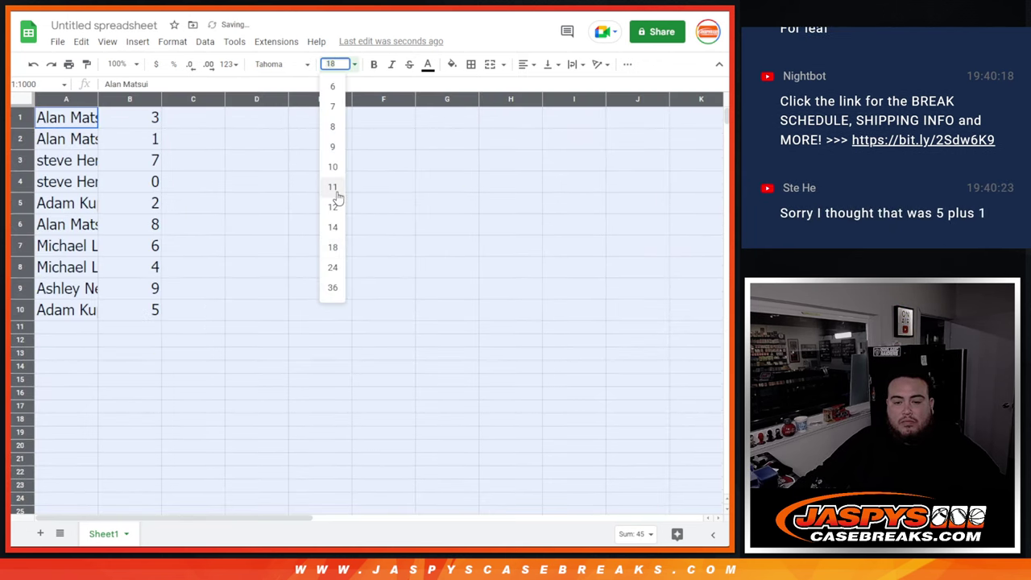
left_click(333, 267)
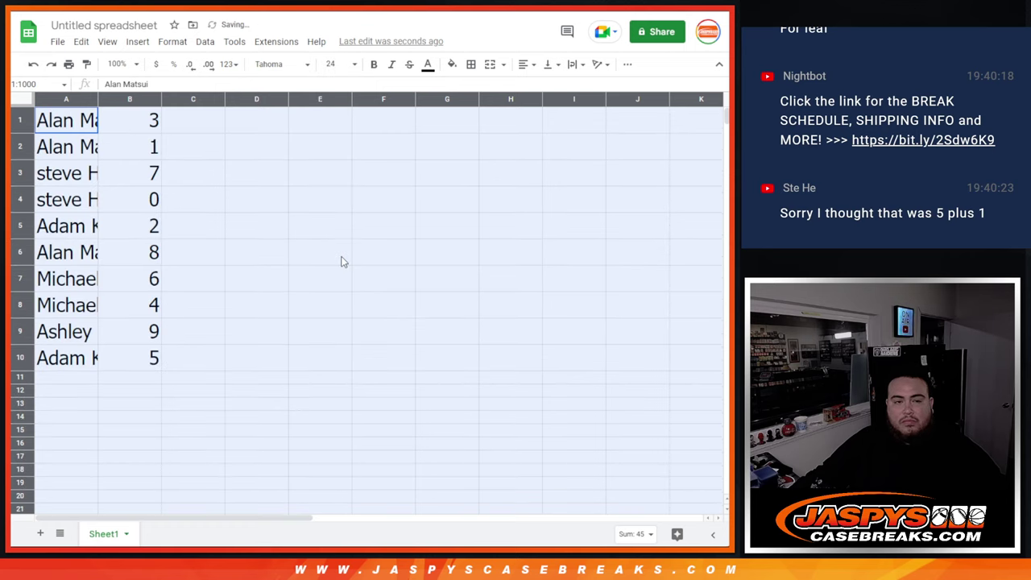
double_click(102, 98)
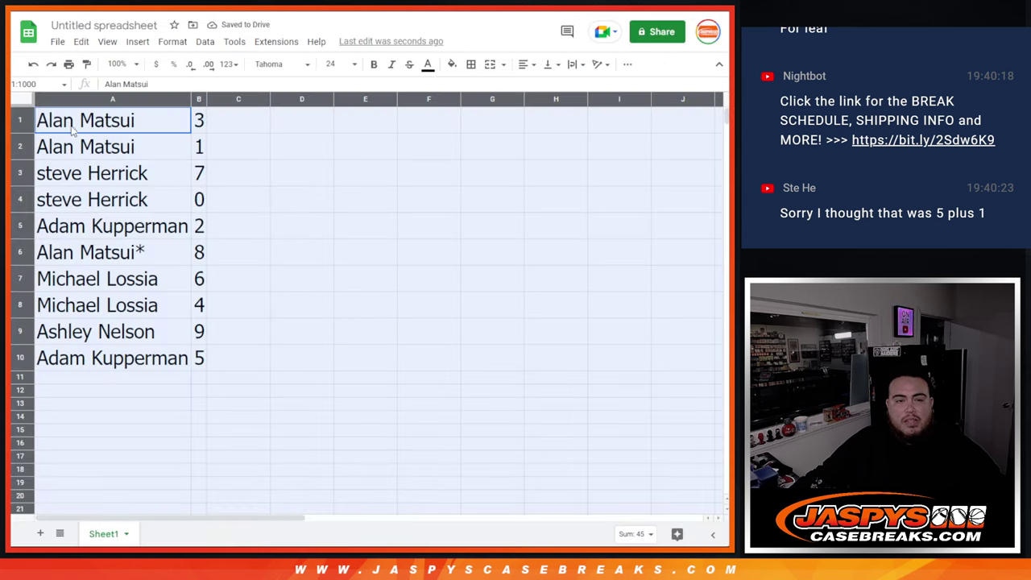
Review the ten name-number pairings, then sort the sheet by column B, 0 to 9.
left_click(20, 120)
left_click(21, 146)
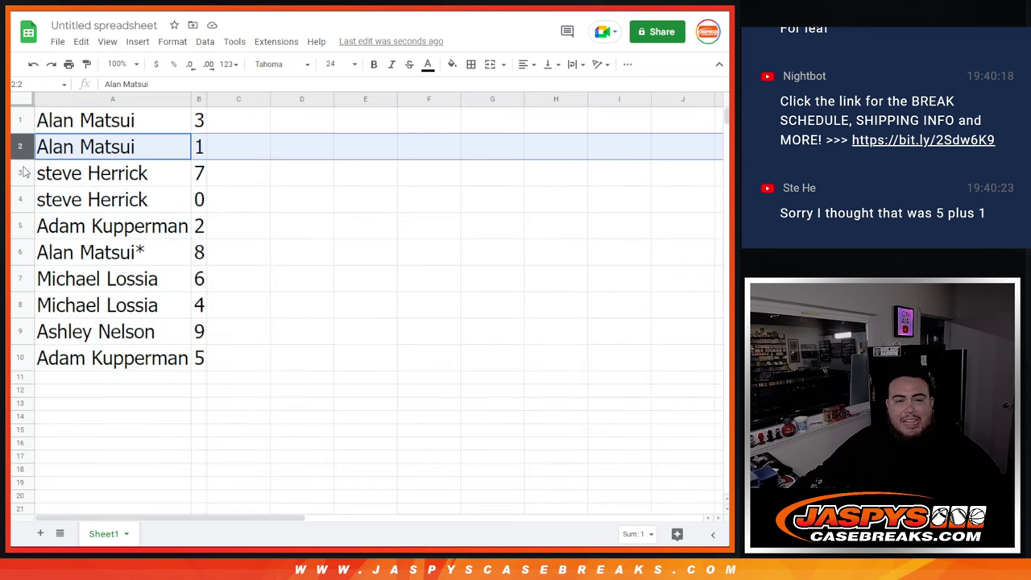
left_click(21, 173)
left_click(22, 199)
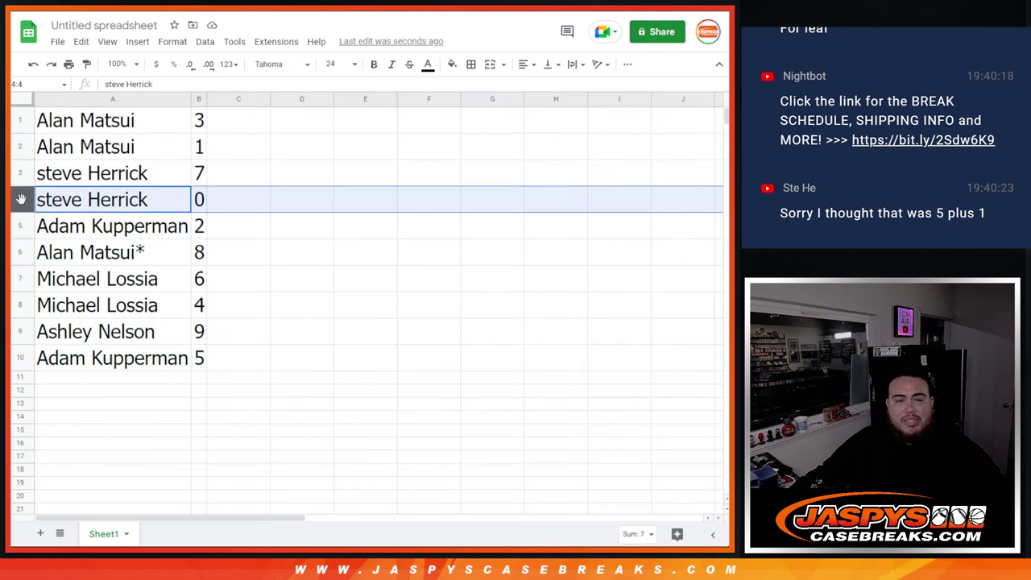
left_click(25, 226)
left_click(26, 253)
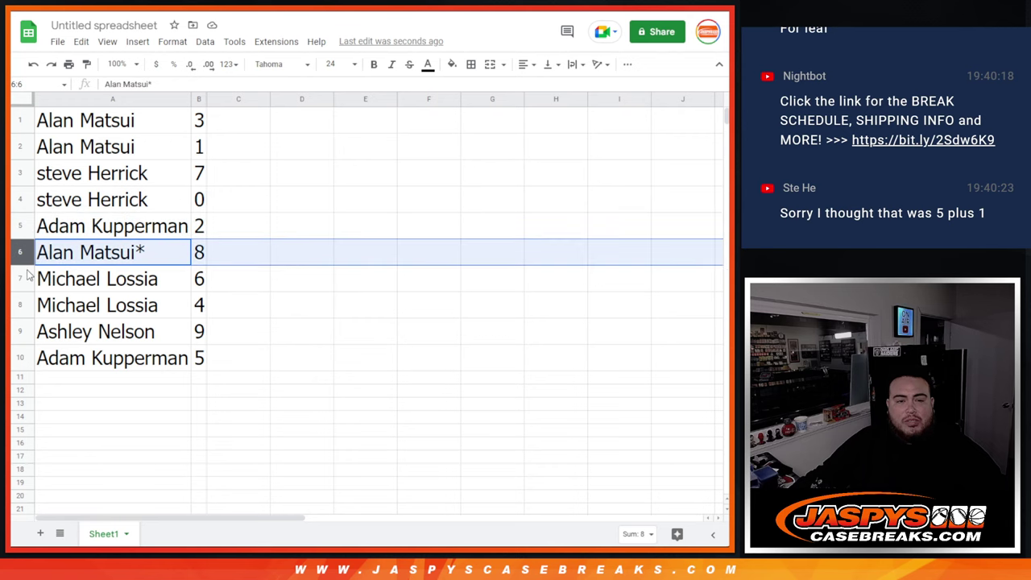
left_click(29, 279)
left_click(28, 305)
left_click(21, 332)
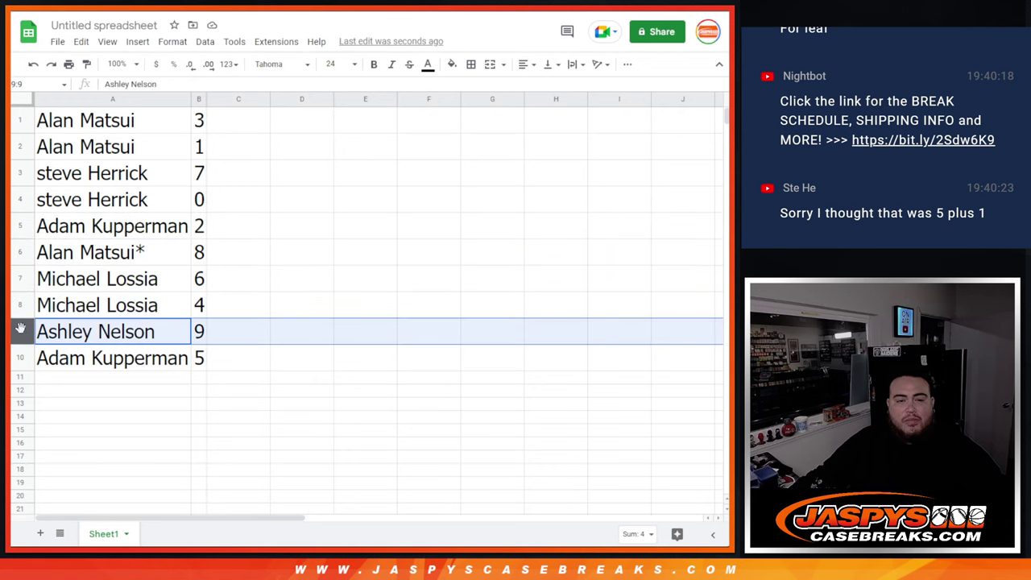
left_click(27, 358)
right_click(202, 103)
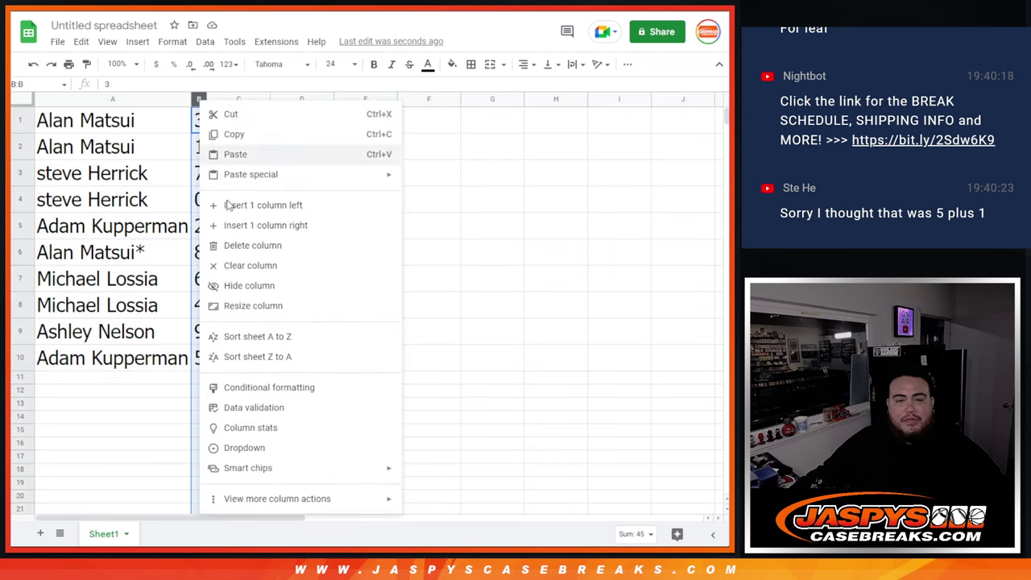
left_click(245, 337)
Apply all borders to the A1:B10 block.
left_click_drag(113, 120, 202, 357)
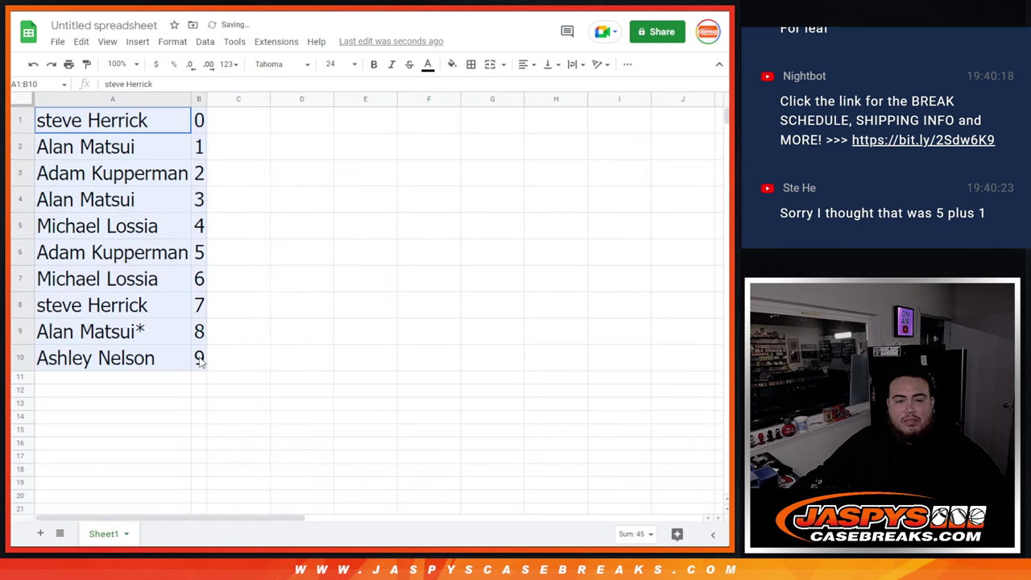
left_click(472, 64)
left_click(493, 87)
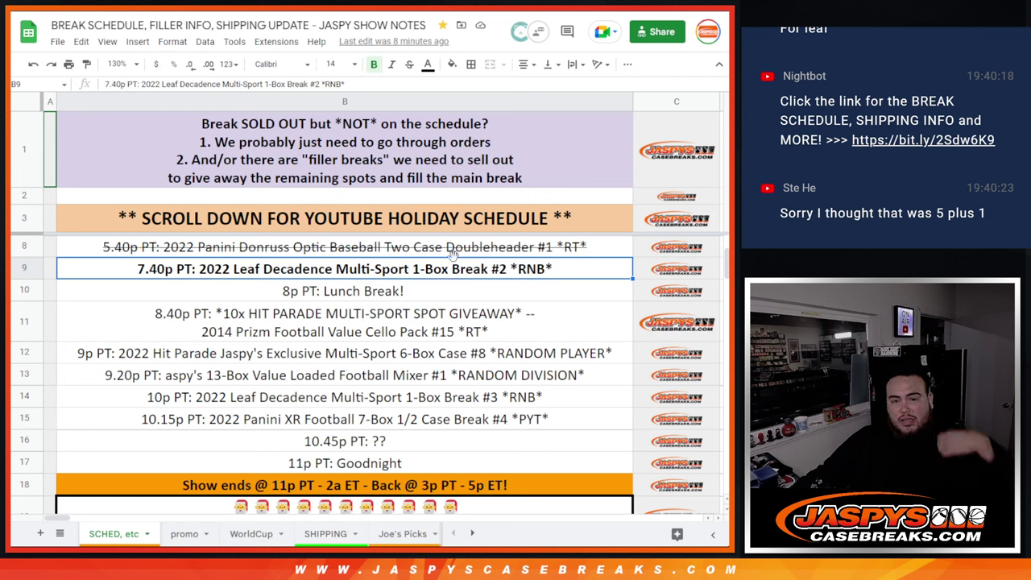
Select the 7.40p break name in the schedule spreadsheet.
double_click(453, 273)
key("ctrl+shift+Left")
left_click_drag(476, 273, 203, 275)
key("ctrl+c")
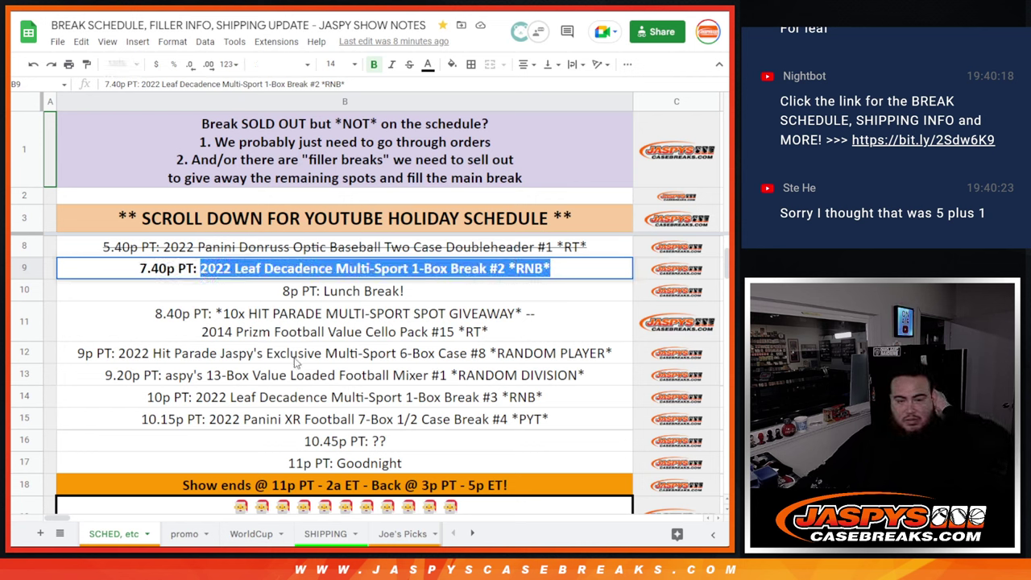
Retitle the spreadsheet 'Thu. 1/5/23 -' followed by the pasted break name.
key("ctrl+Tab")
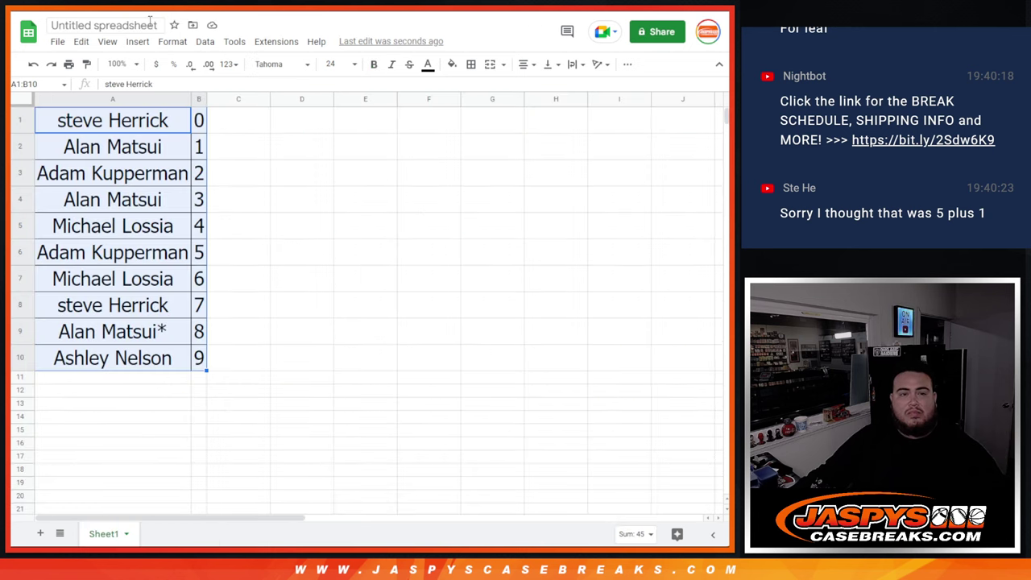
left_click(150, 23)
key("BackSpace")
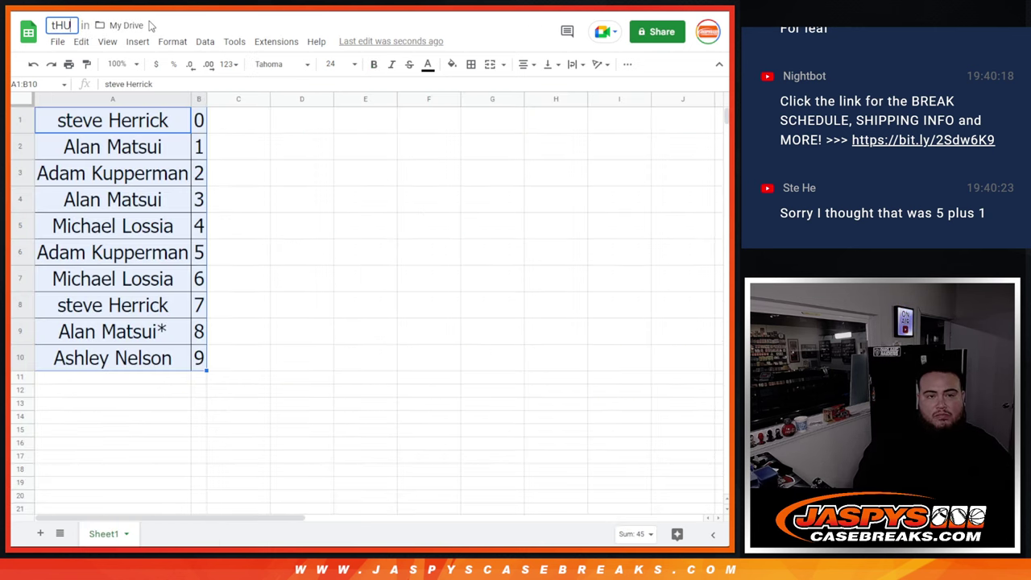
type("th")
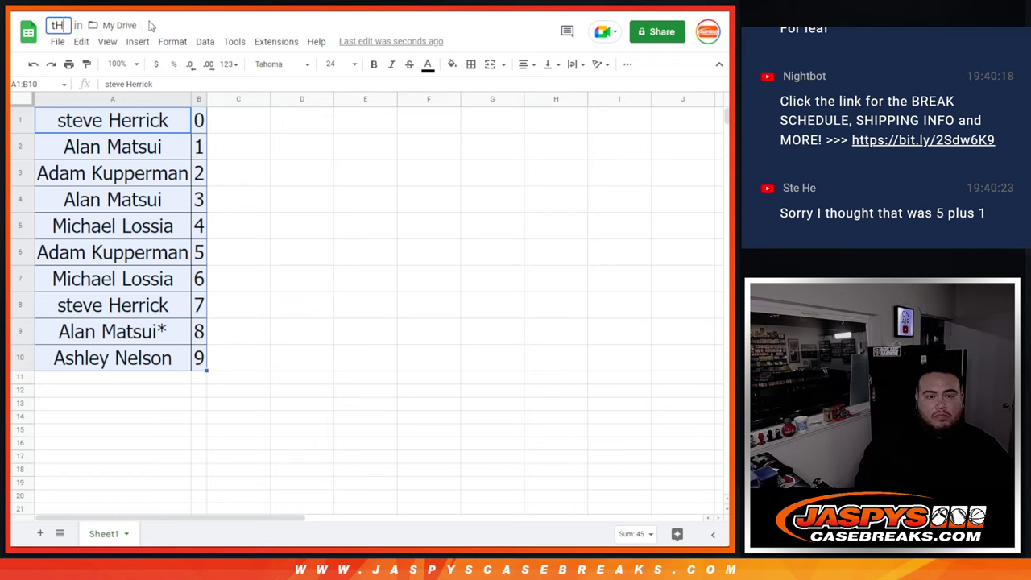
key("BackSpace")
key("BackSpace")
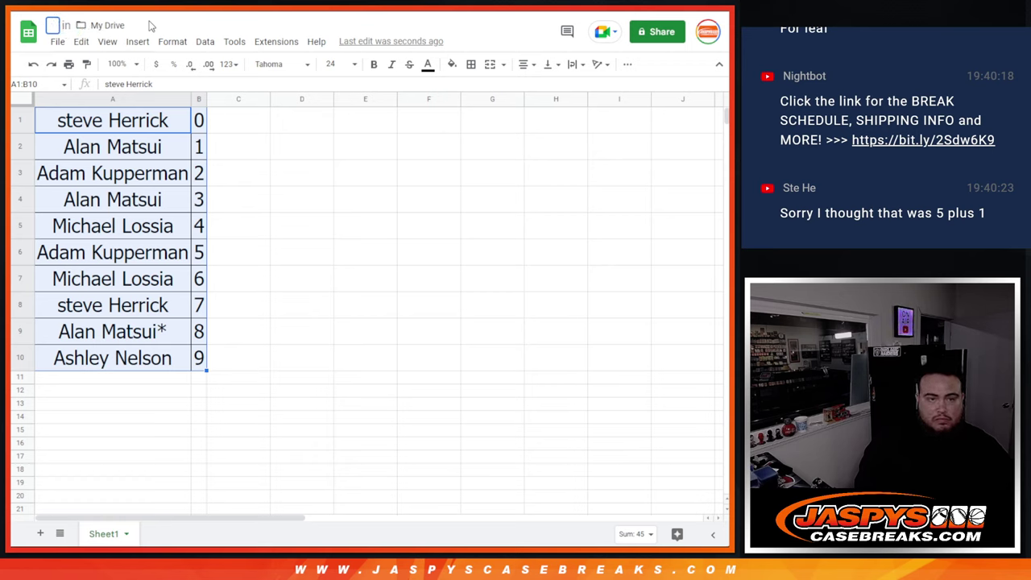
type("Thu")
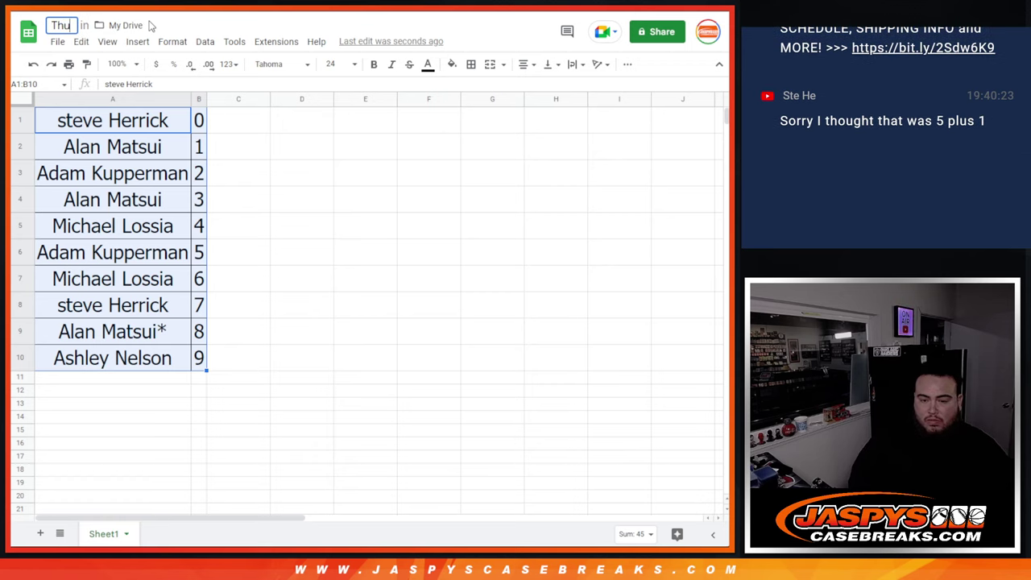
type(". 1")
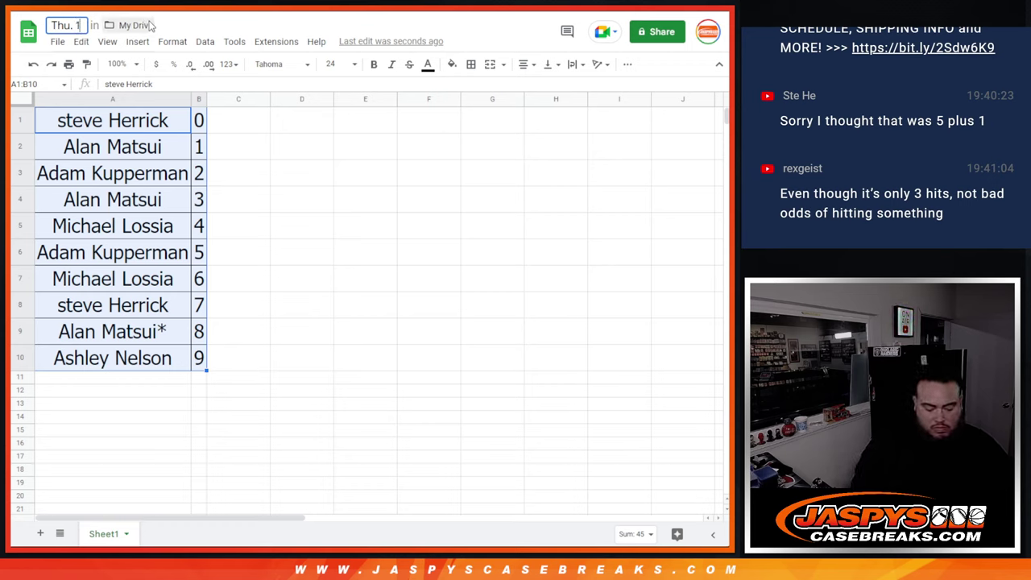
type("/5/23 -")
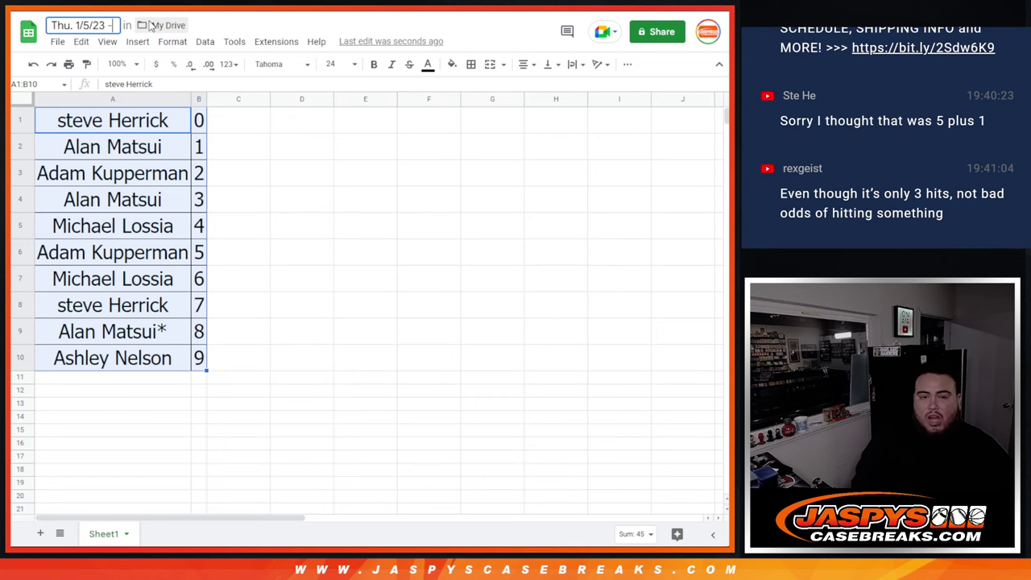
key("ctrl+v")
key("Return")
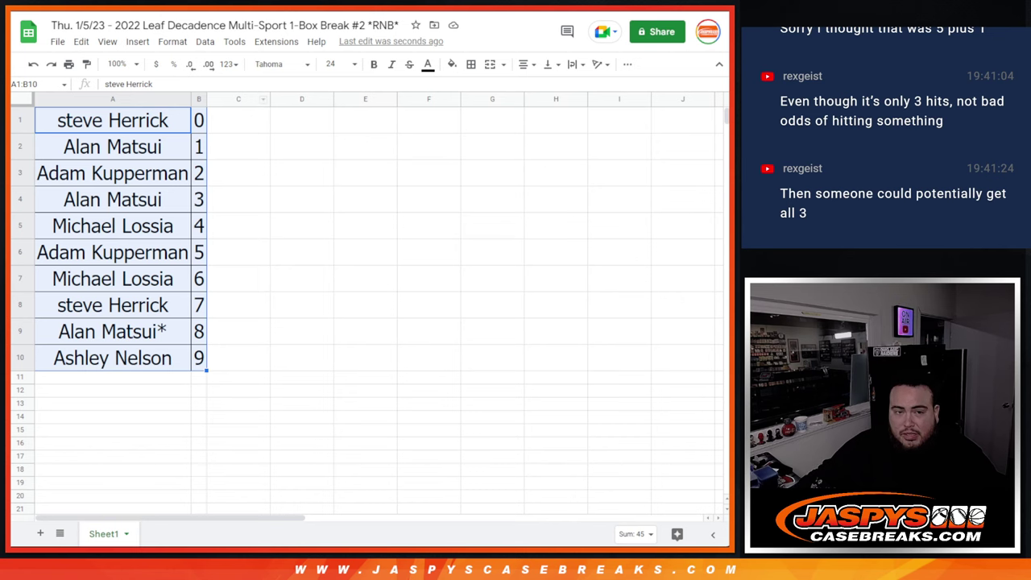
Print the sorted sheet in portrait with the workbook title as the header.
left_click(69, 64)
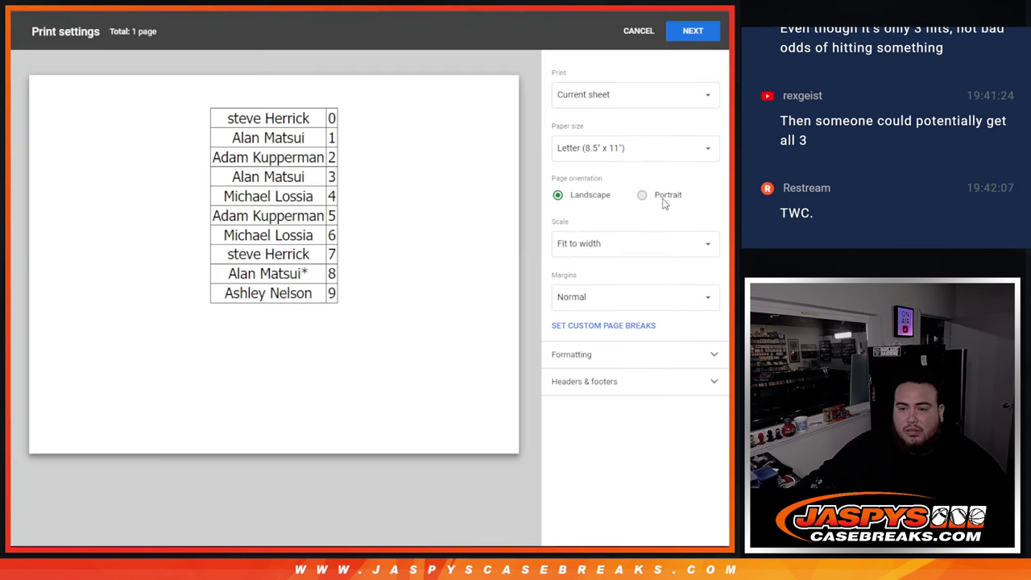
left_click(664, 202)
left_click(596, 382)
left_click(587, 429)
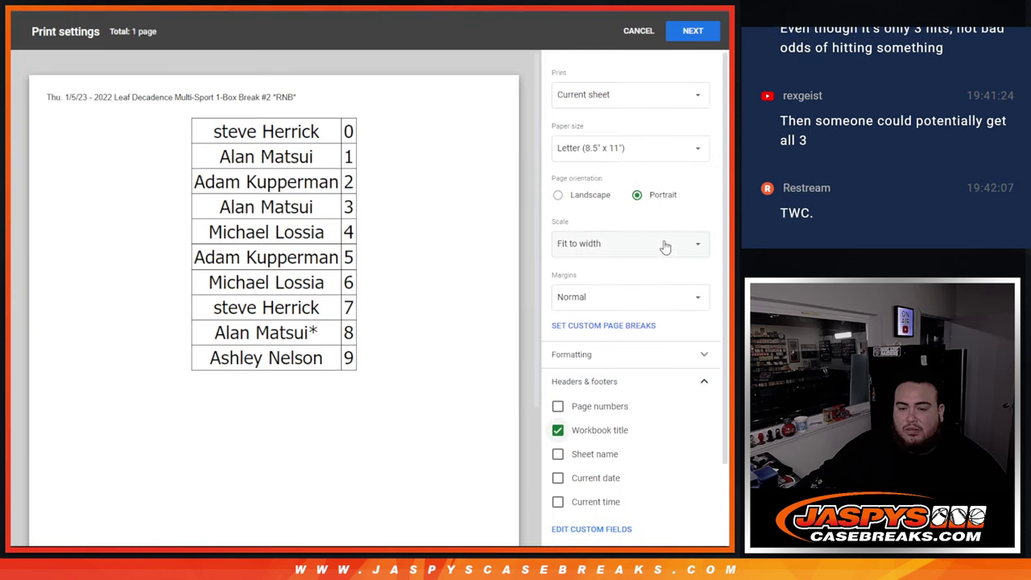
left_click(686, 37)
left_click(604, 392)
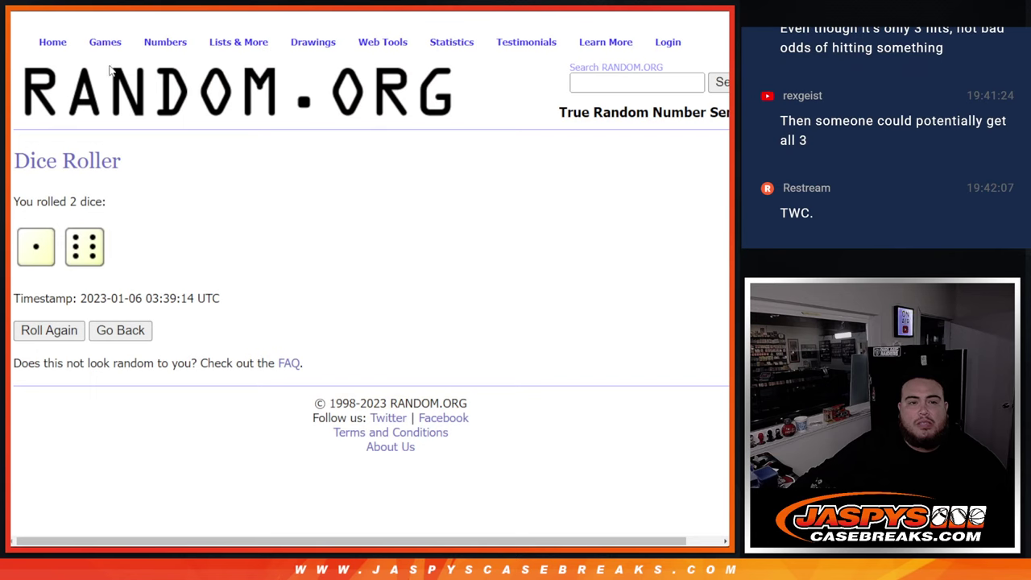
Roll a single die on Random.org's Dice Roller, landing on 4.
mouse_move(104, 42)
left_click(129, 119)
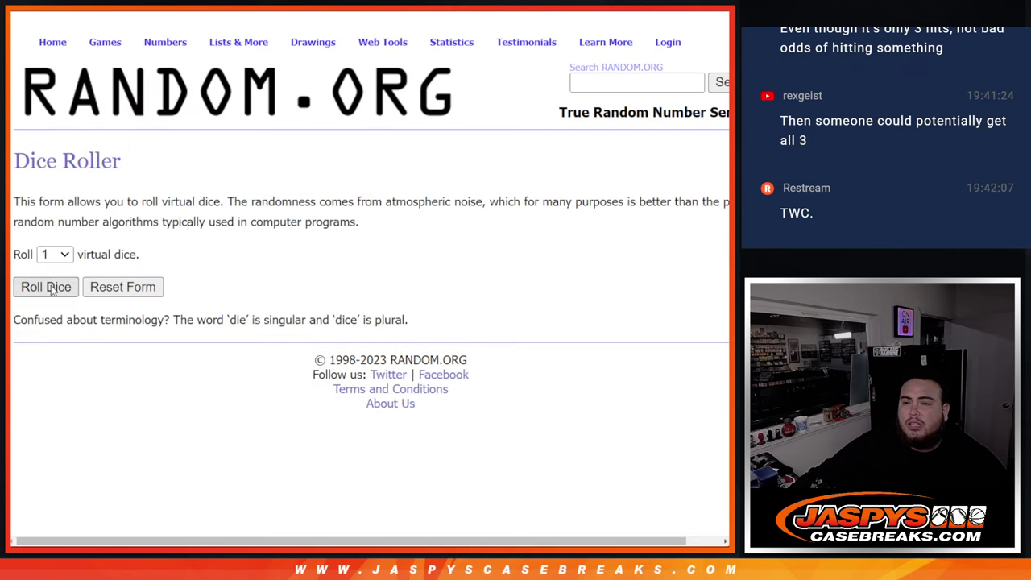
left_click(51, 289)
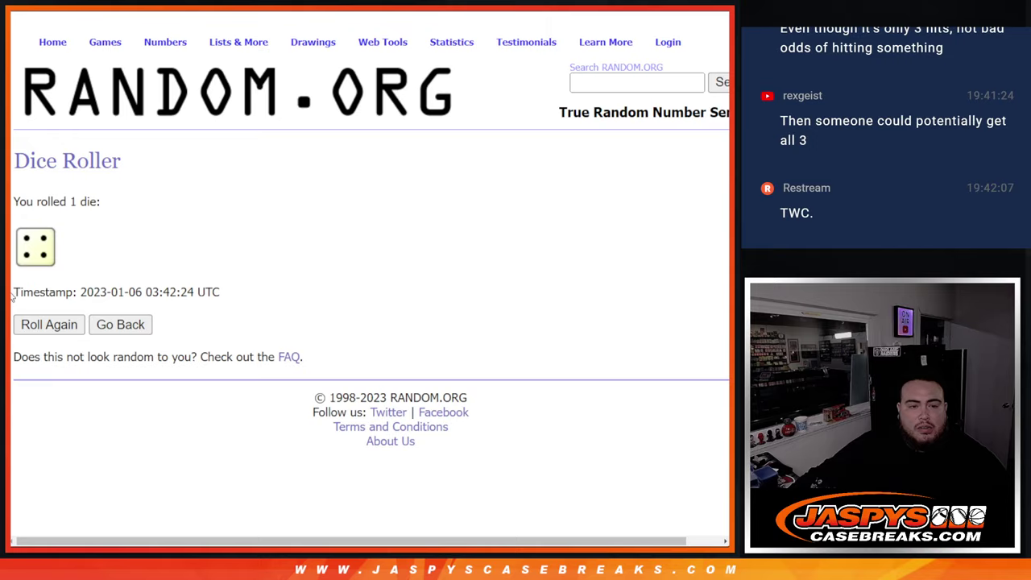